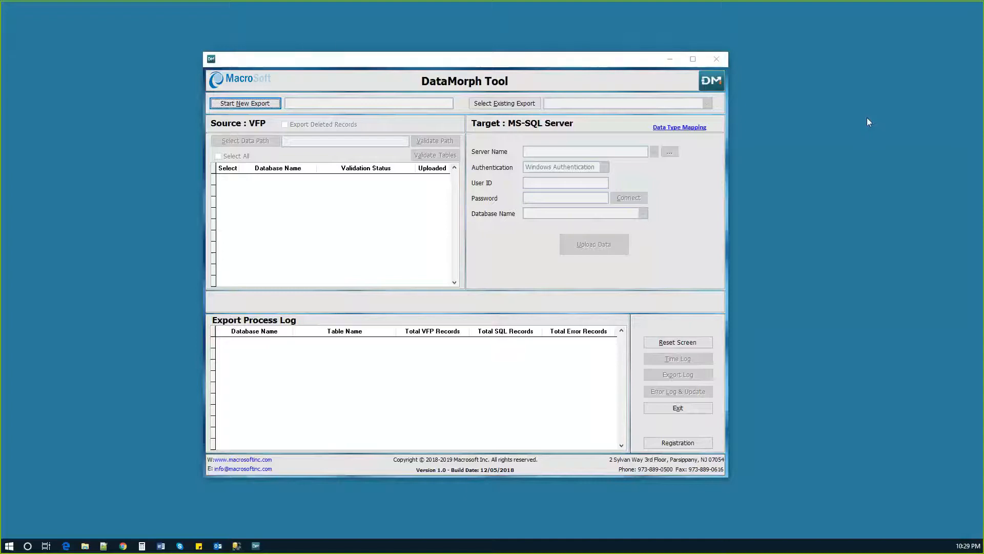
Start a new export named "My Test Export" and enable exporting of deleted records
{"action": "left_click", "coordinate": [245, 103]}
{"action": "left_click", "coordinate": [297, 103]}
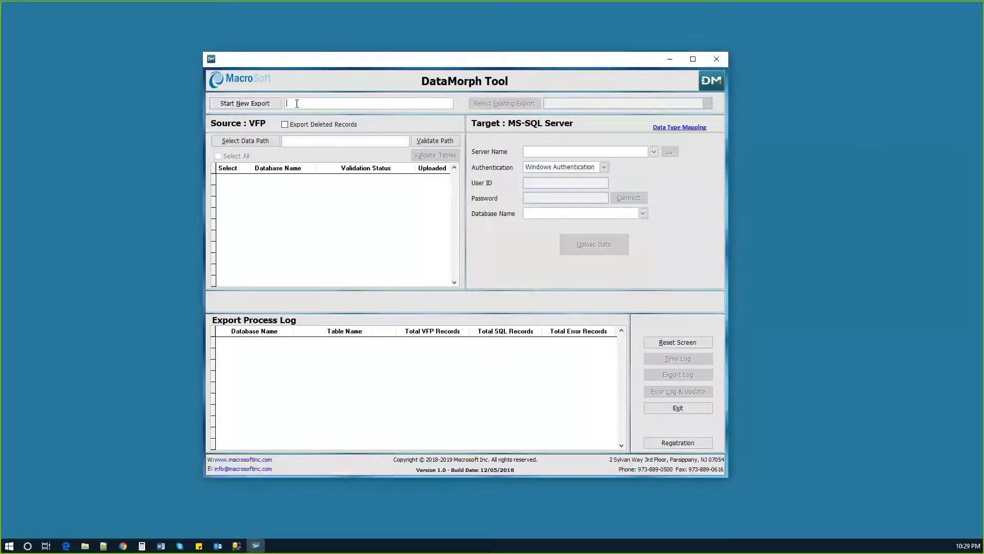
{"action": "type", "text": "My Test Export"}
{"action": "key", "text": "Tab"}
{"action": "left_click", "coordinate": [285, 124]}
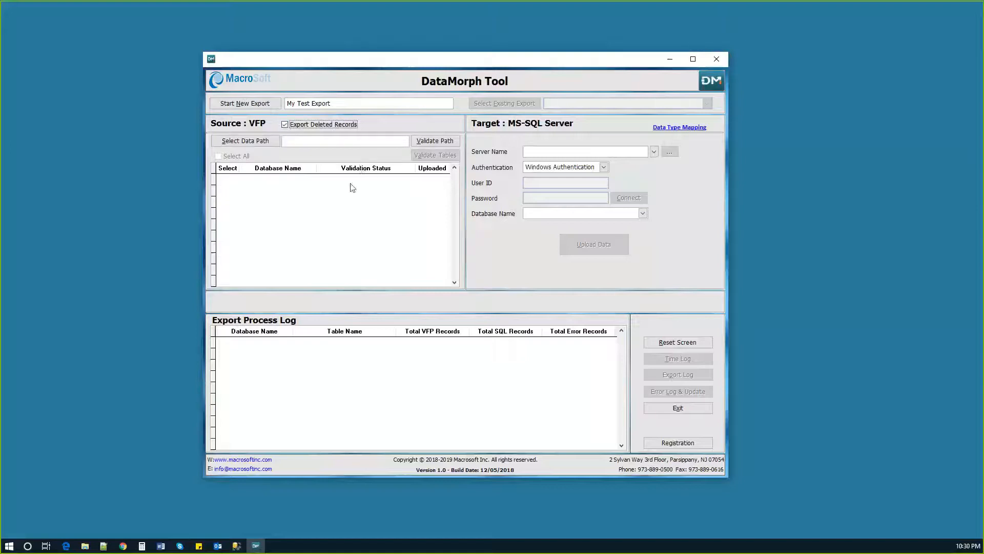
Set the VFP source data path to the DMSampleData folder under Macrosoft and validate the path
{"action": "left_click", "coordinate": [258, 140]}
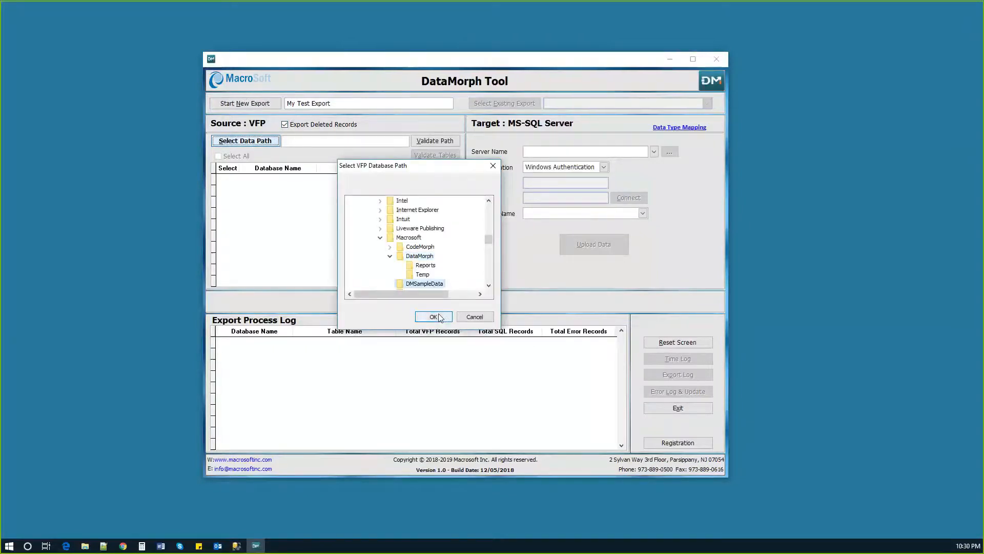
{"action": "left_click", "coordinate": [434, 316]}
{"action": "left_click", "coordinate": [431, 143]}
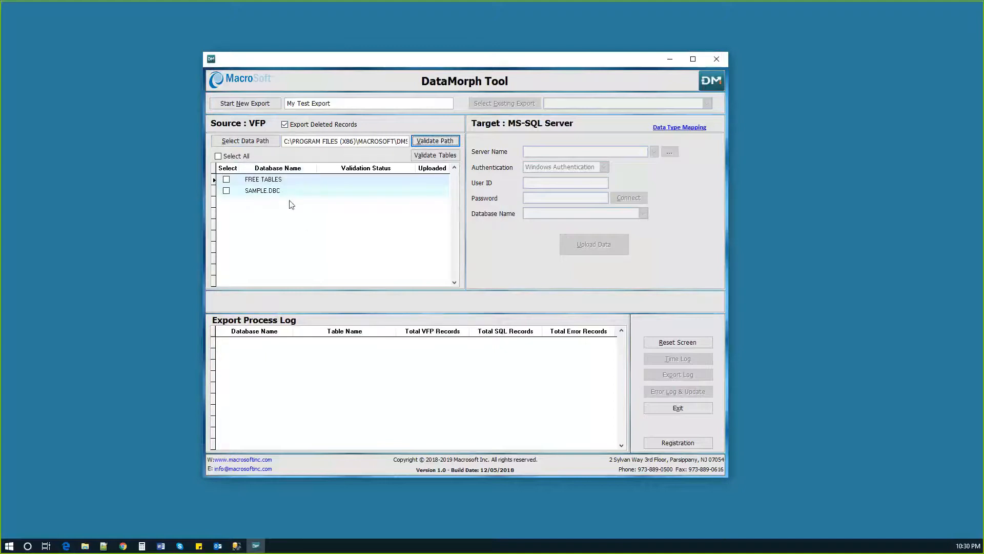
Select FREE TABLES as the source database and validate its tables
{"action": "left_click", "coordinate": [226, 178]}
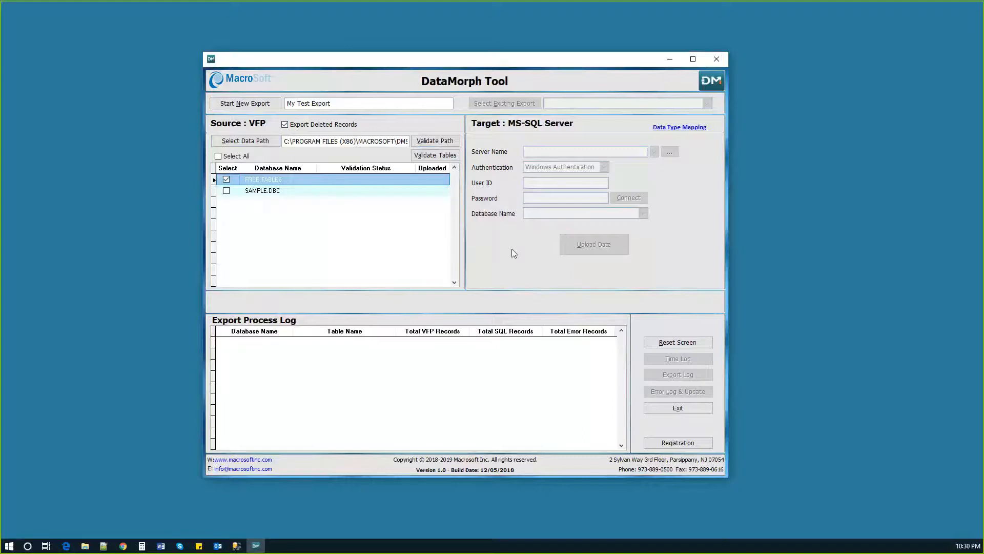
{"action": "left_click", "coordinate": [435, 155]}
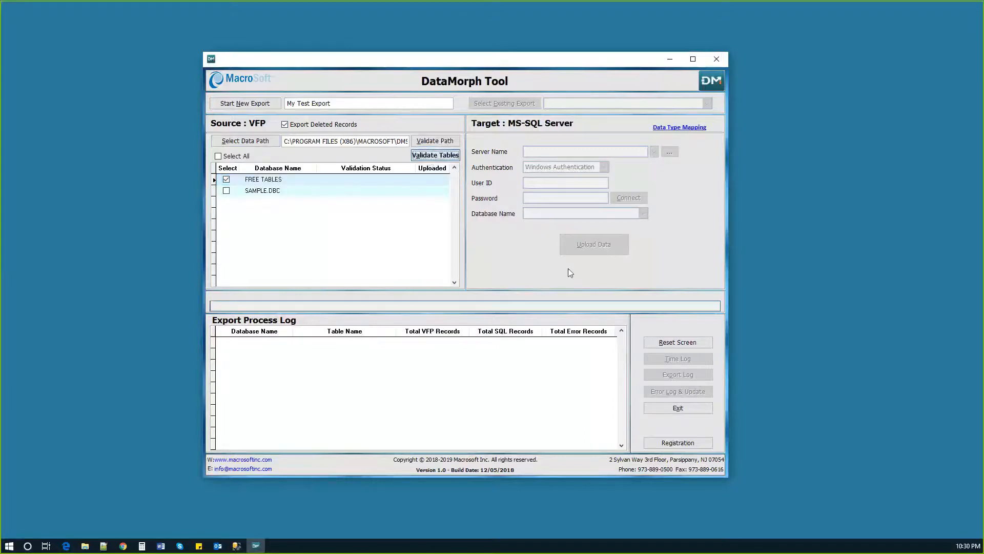
{"action": "left_click", "coordinate": [553, 308]}
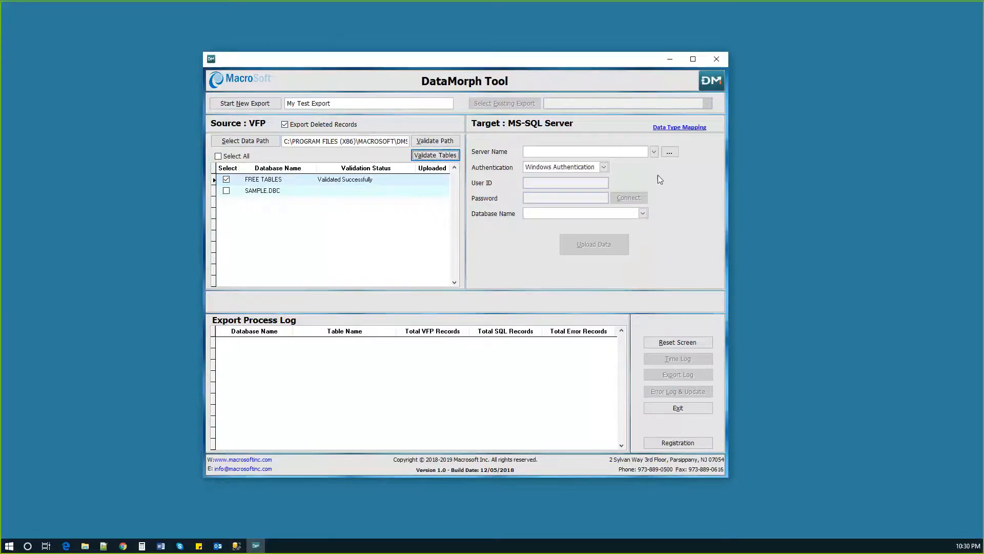
Connect to the (local) target SQL server using Windows Authentication
{"action": "left_click", "coordinate": [669, 151]}
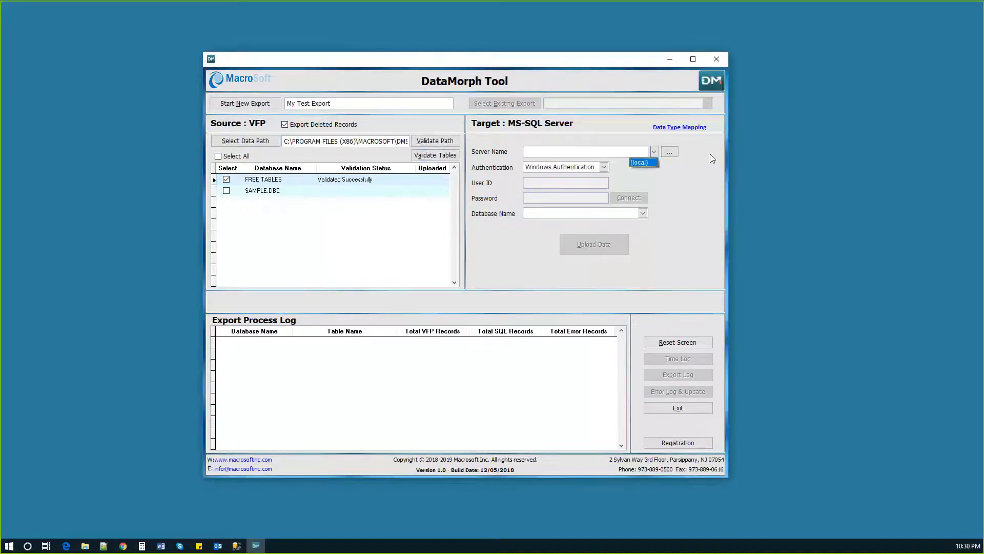
{"action": "left_click", "coordinate": [652, 154]}
{"action": "left_click", "coordinate": [654, 153]}
{"action": "left_click", "coordinate": [646, 162]}
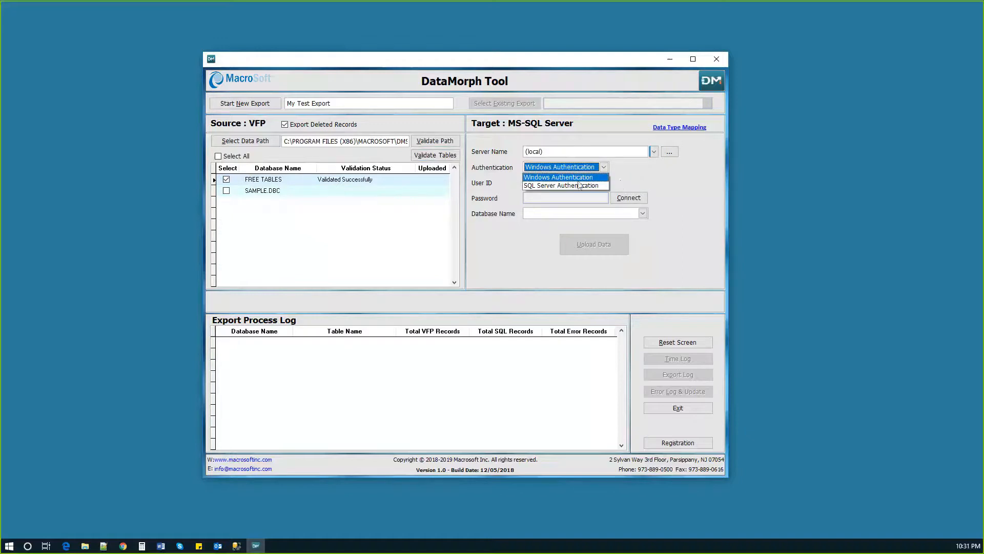
{"action": "left_click", "coordinate": [575, 178]}
{"action": "left_click", "coordinate": [633, 198]}
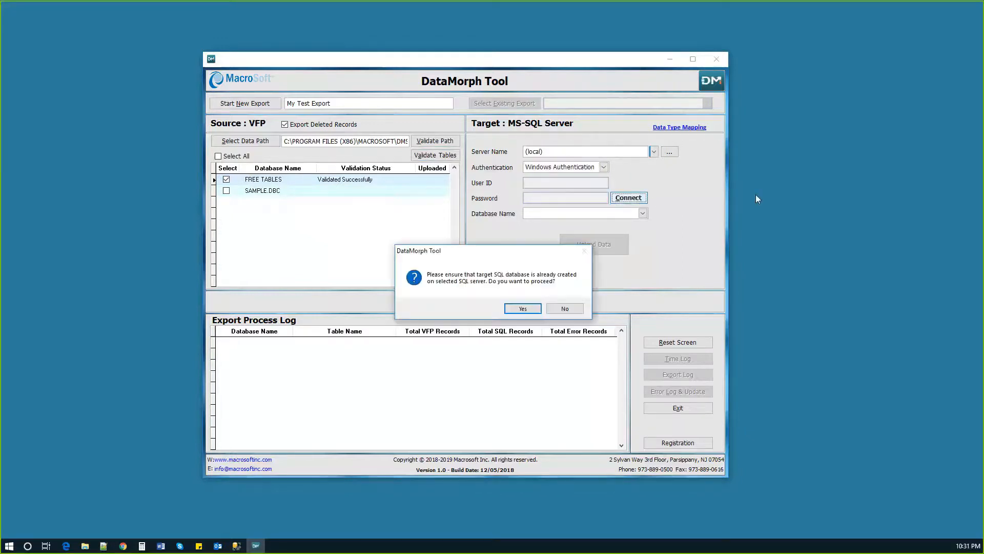
{"action": "left_click", "coordinate": [521, 309]}
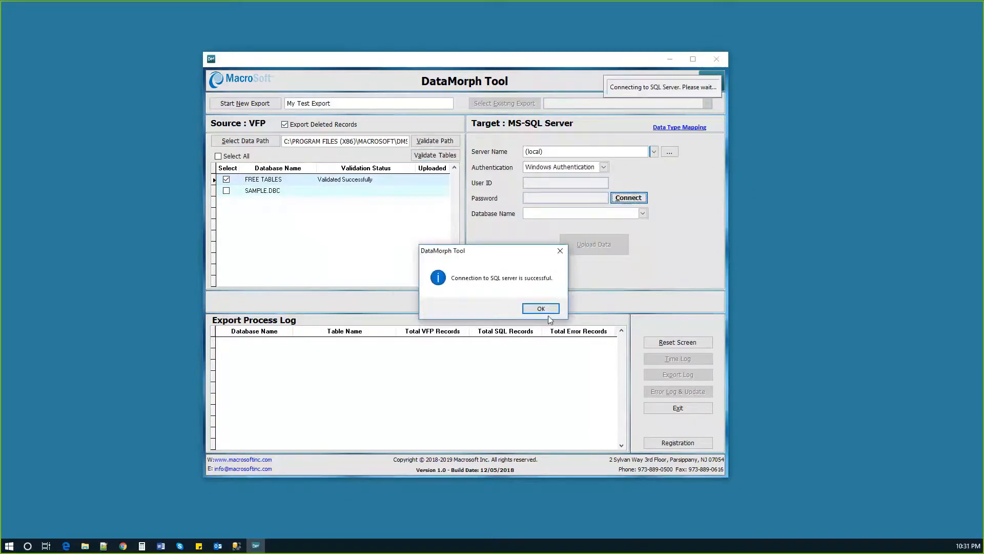
{"action": "key", "text": "Return"}
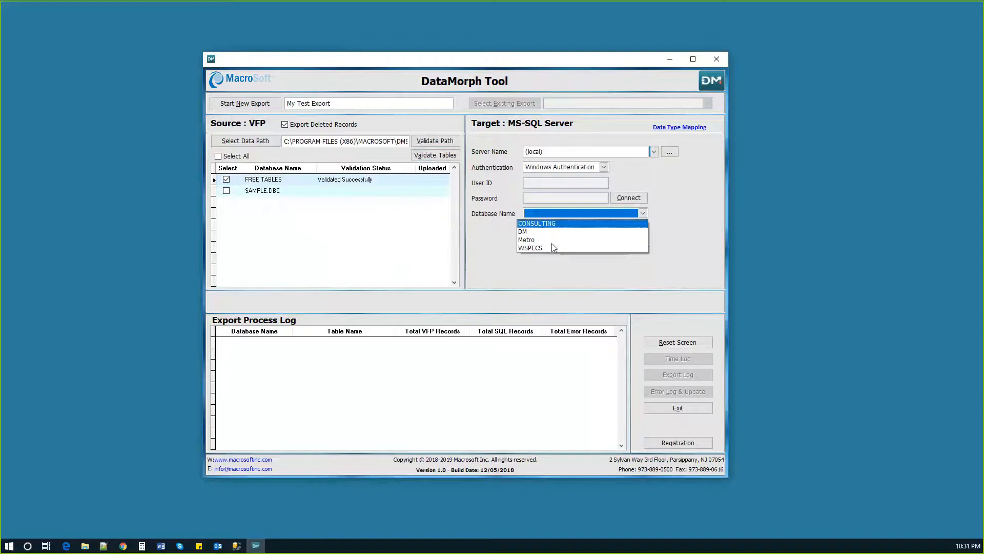
Choose DM as the target database and upload the selected VFP data to it
{"action": "left_click", "coordinate": [525, 232]}
{"action": "left_click", "coordinate": [597, 244]}
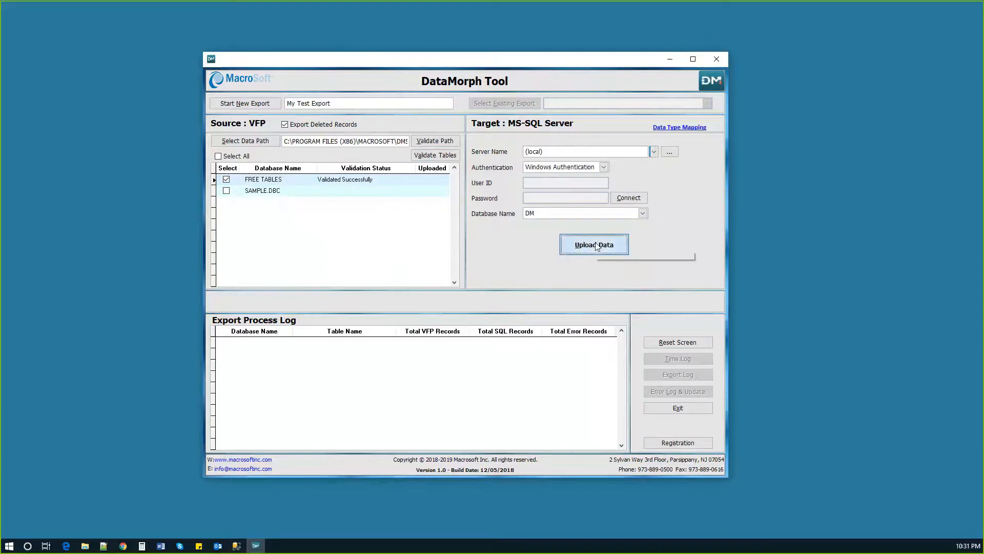
{"action": "left_click", "coordinate": [529, 309]}
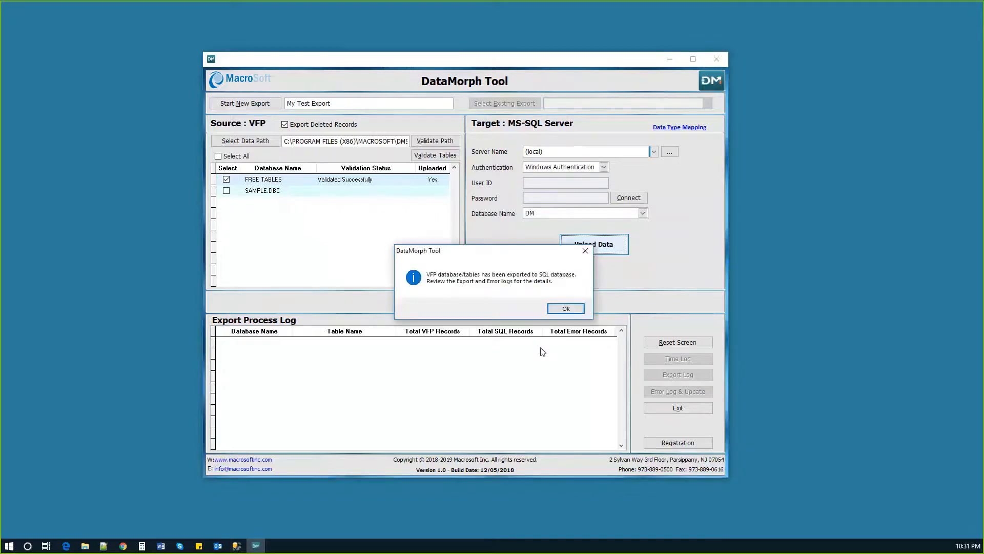
{"action": "left_click", "coordinate": [567, 308]}
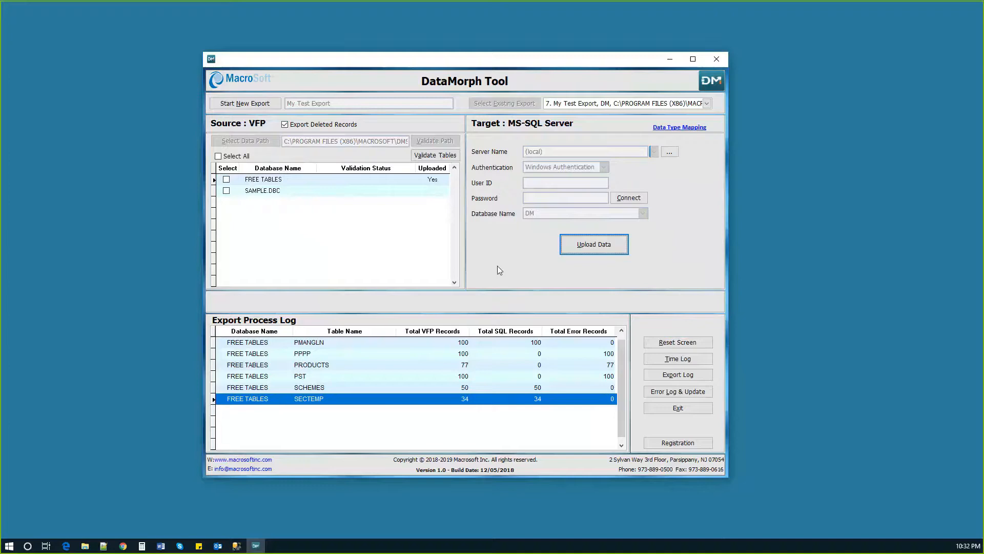
Examine the SQL error details and the failed INSERT command of the second PBLD entry in the error log
{"action": "left_click", "coordinate": [678, 391]}
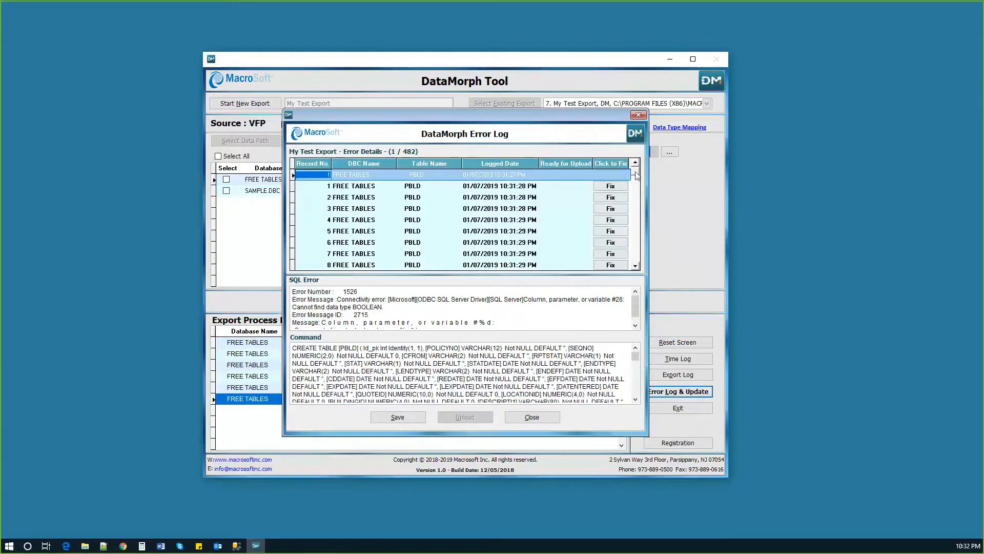
{"action": "mouse_move", "coordinate": [635, 176]}
{"action": "left_mouse_down"}
{"action": "mouse_move", "coordinate": [636, 234]}
{"action": "mouse_move", "coordinate": [635, 172]}
{"action": "left_mouse_up"}
{"action": "left_click", "coordinate": [376, 188]}
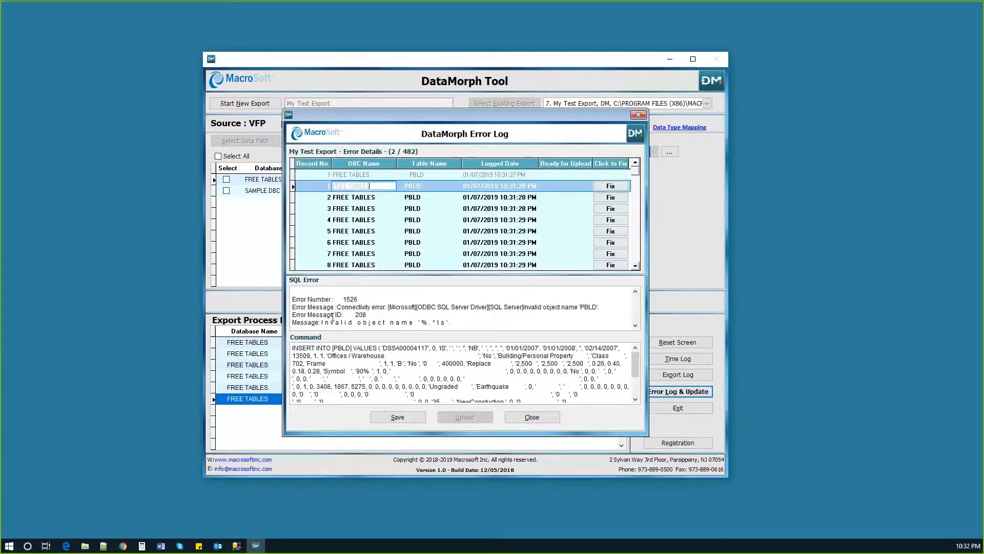
{"action": "left_click_drag", "start_coordinate": [298, 299], "coordinate": [389, 306]}
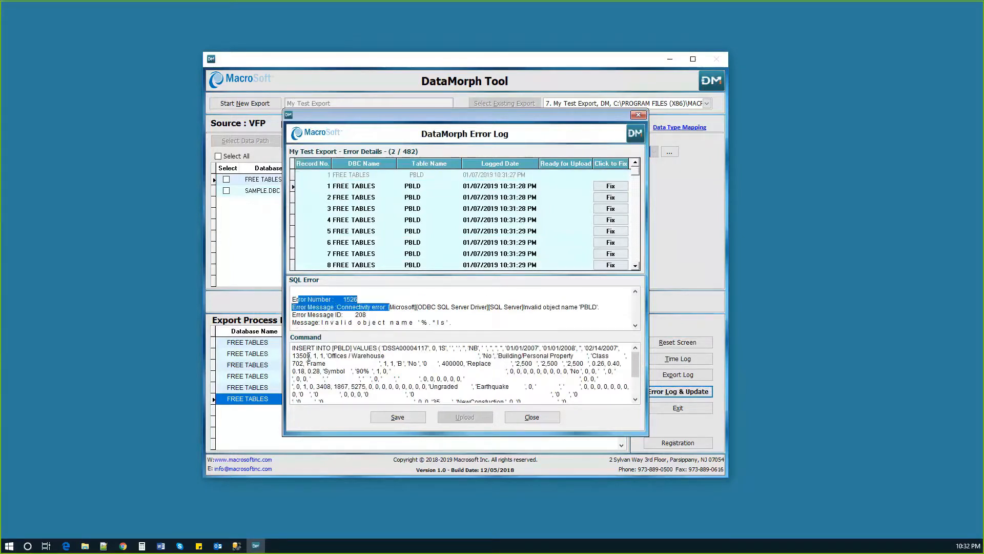
{"action": "left_click_drag", "start_coordinate": [293, 349], "coordinate": [612, 398]}
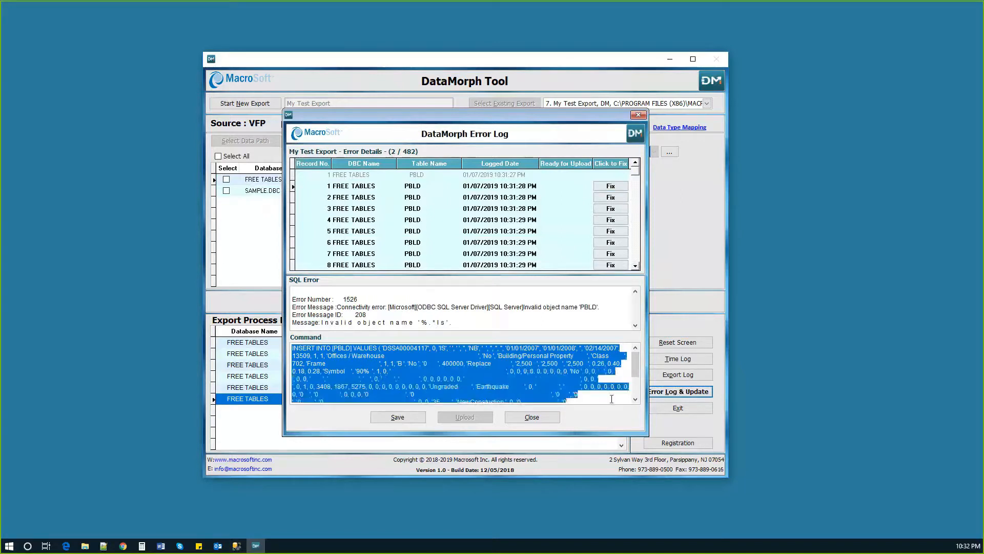
{"action": "left_click", "coordinate": [467, 371]}
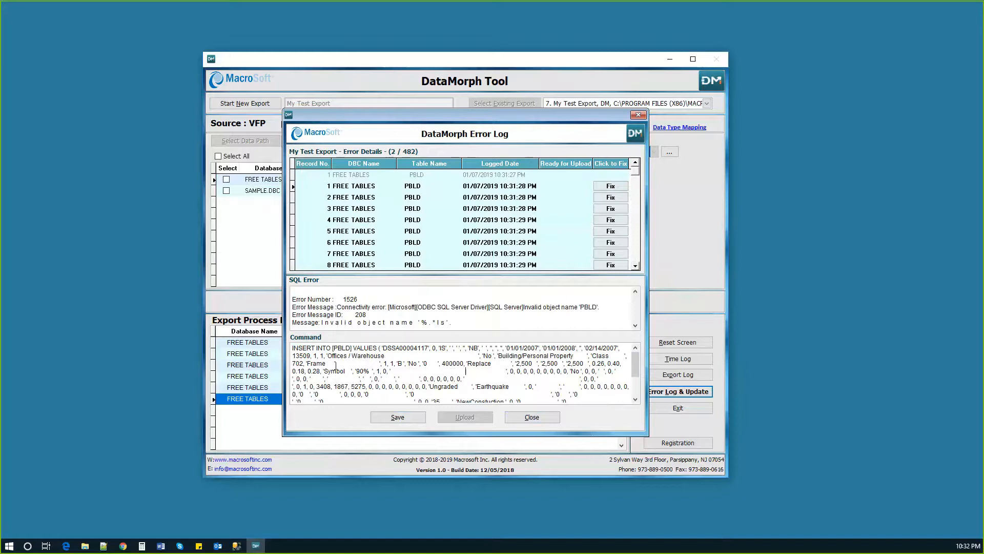
{"action": "left_click", "coordinate": [533, 417]}
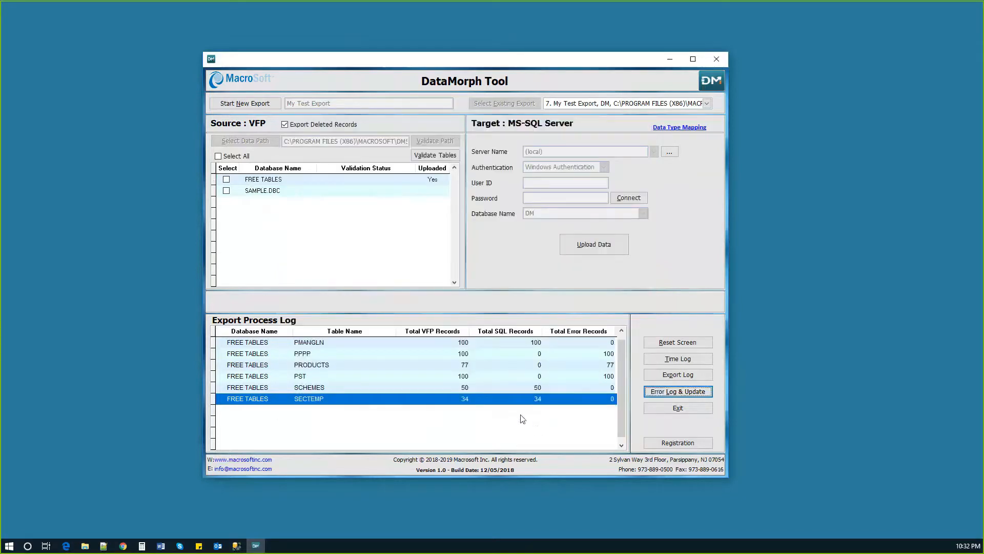
Review the data type mapping between the VFP source and SQL destination tables
{"action": "left_click", "coordinate": [680, 128]}
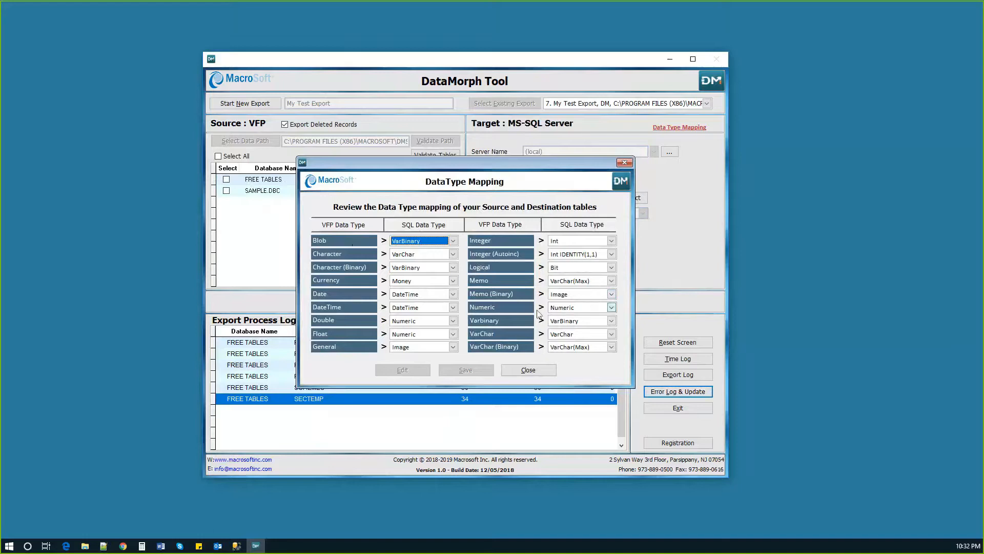
{"action": "left_click", "coordinate": [544, 370]}
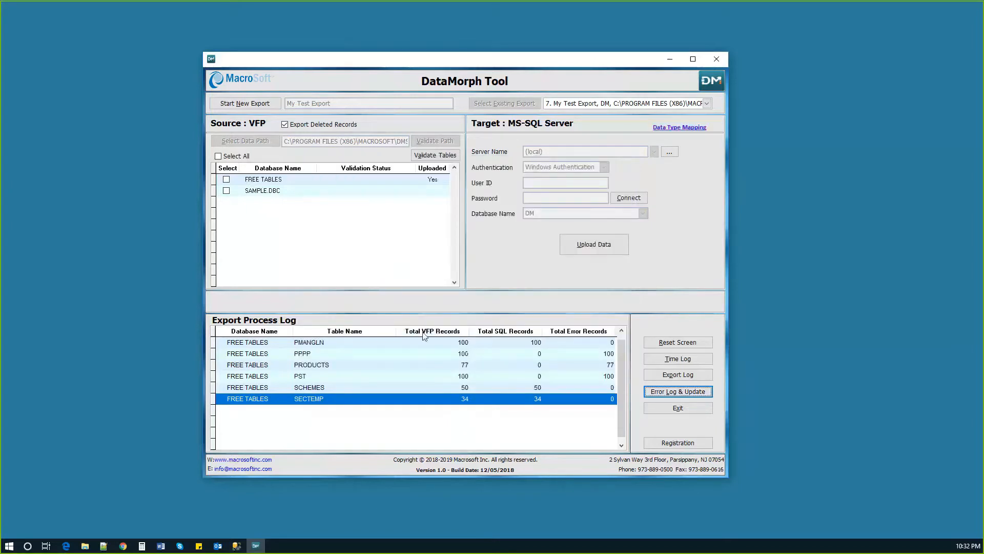
Review the time log and the export log of My Test Export in Excel, closing each workbook
{"action": "left_click", "coordinate": [678, 359]}
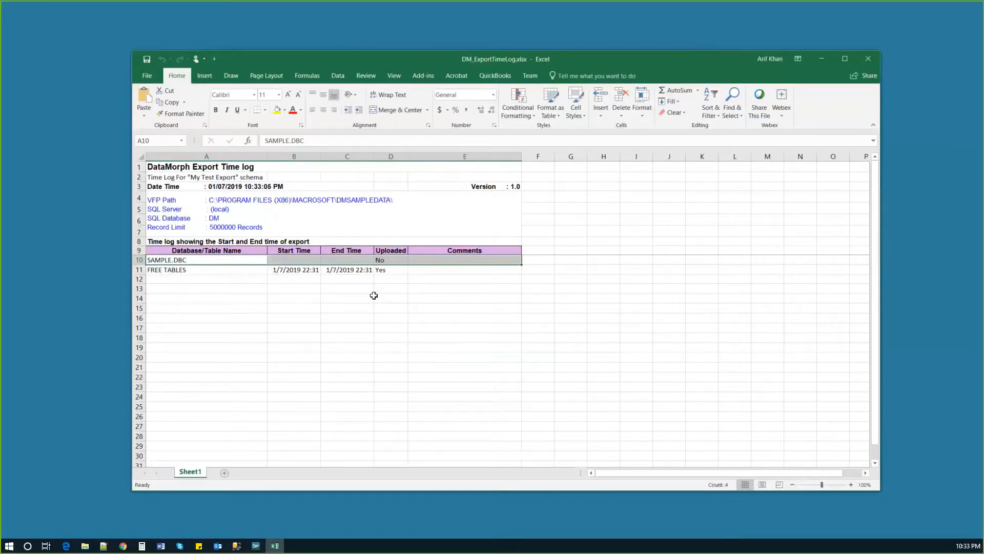
{"action": "left_click", "coordinate": [869, 59]}
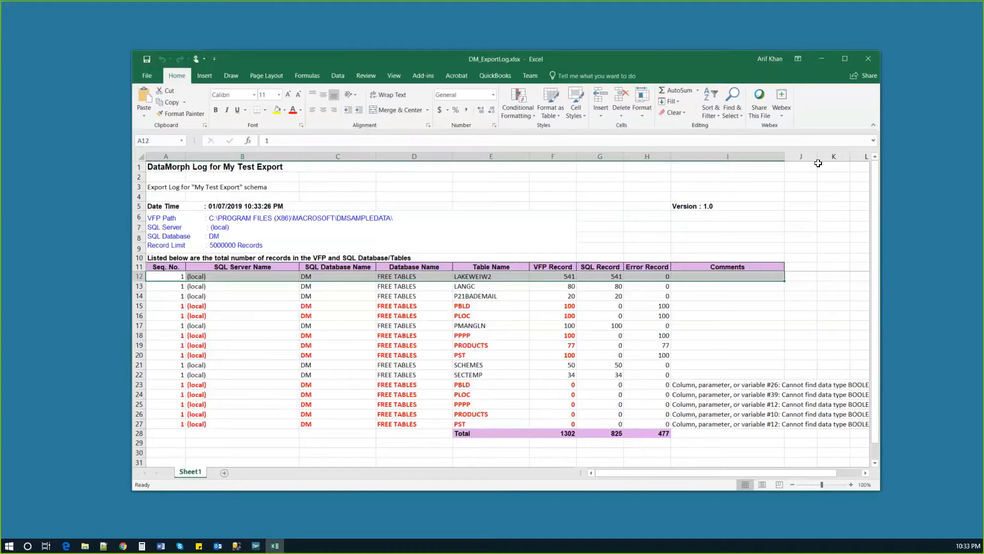
{"action": "left_click", "coordinate": [870, 58]}
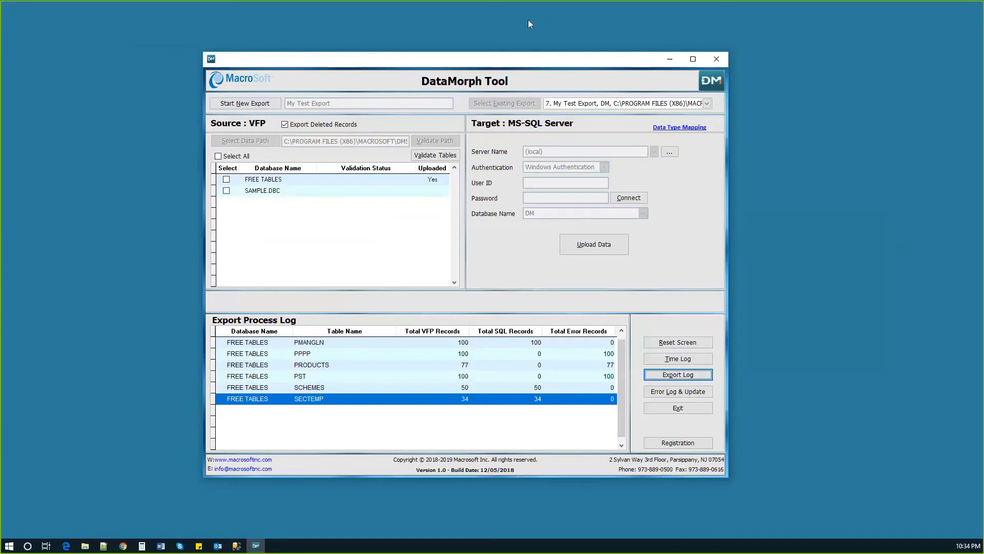
{"action": "left_click", "coordinate": [550, 14]}
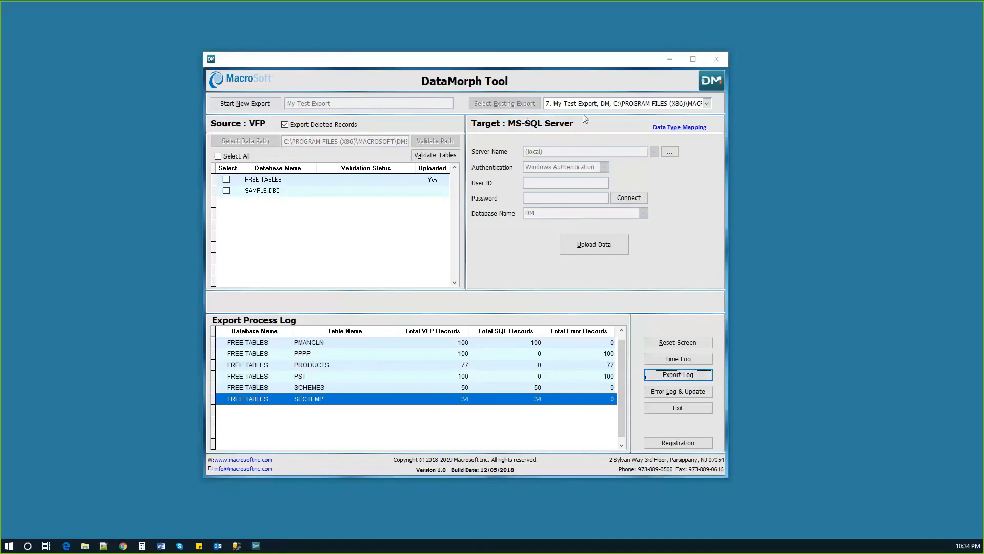